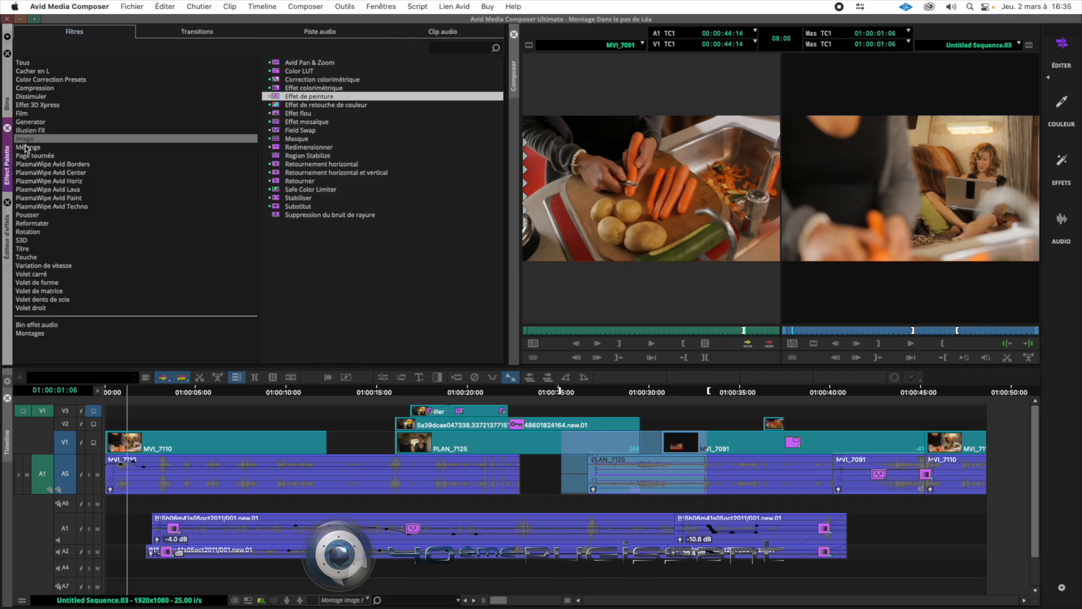
Mark an in point at 01:00:03:19 and an out point at 01:00:08:09 on the timeline.
{"action": "left_click", "coordinate": [318, 106]}
{"action": "left_click", "coordinate": [318, 99]}
{"action": "left_click_drag", "start_coordinate": [191, 393], "coordinate": [173, 399]}
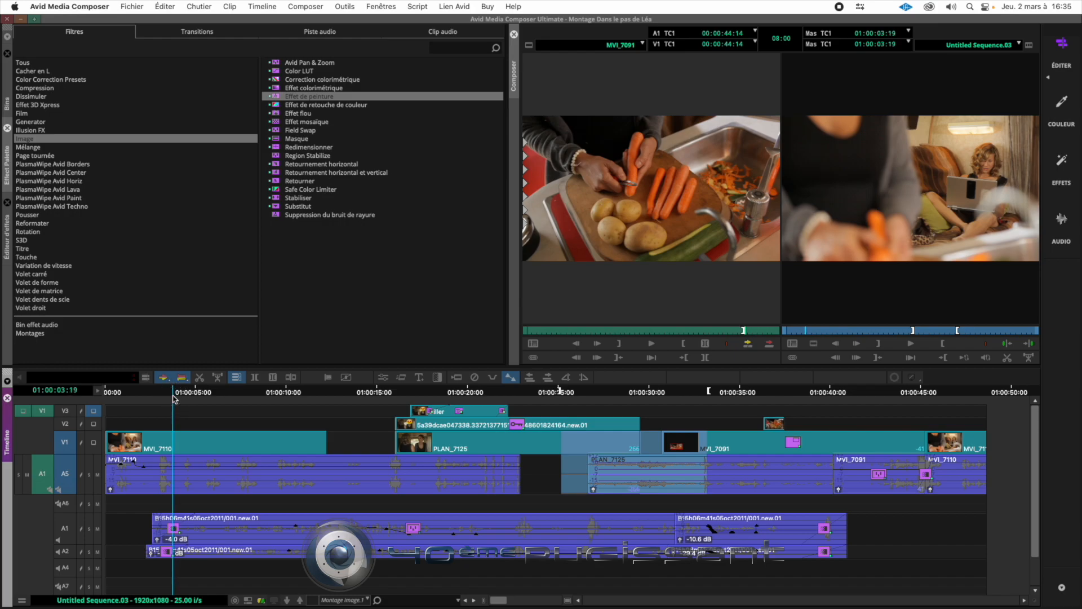
{"action": "key", "text": "i"}
{"action": "left_click_drag", "start_coordinate": [173, 399], "coordinate": [257, 389]}
{"action": "key", "text": "o"}
Activate only track V3, apply Effet de peinture to its marked section and open the effect for editing.
{"action": "left_click", "coordinate": [65, 411]}
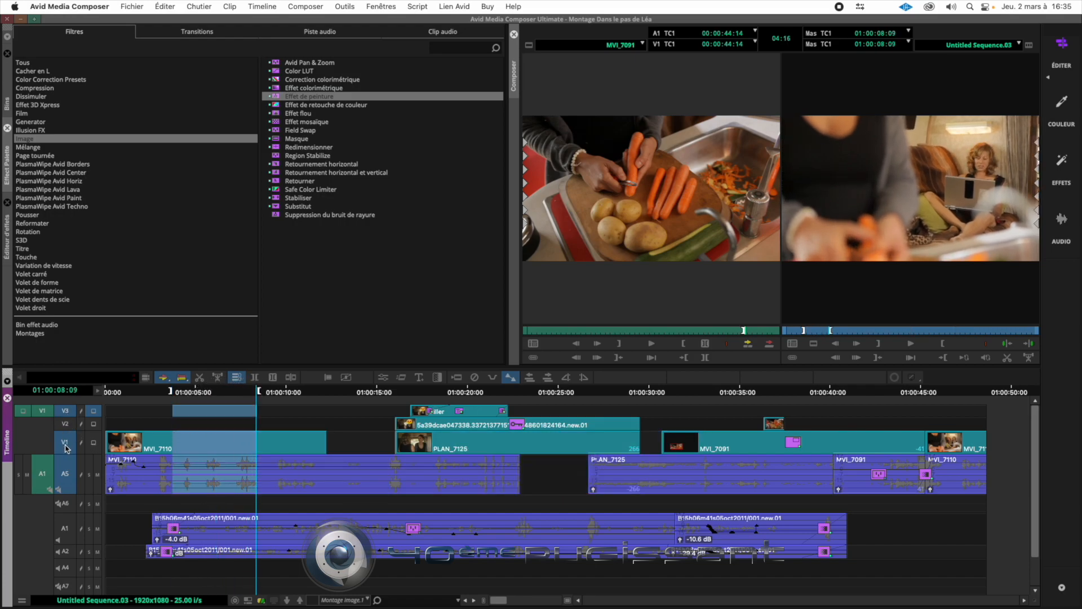
{"action": "left_click", "coordinate": [65, 442]}
{"action": "left_click", "coordinate": [65, 474]}
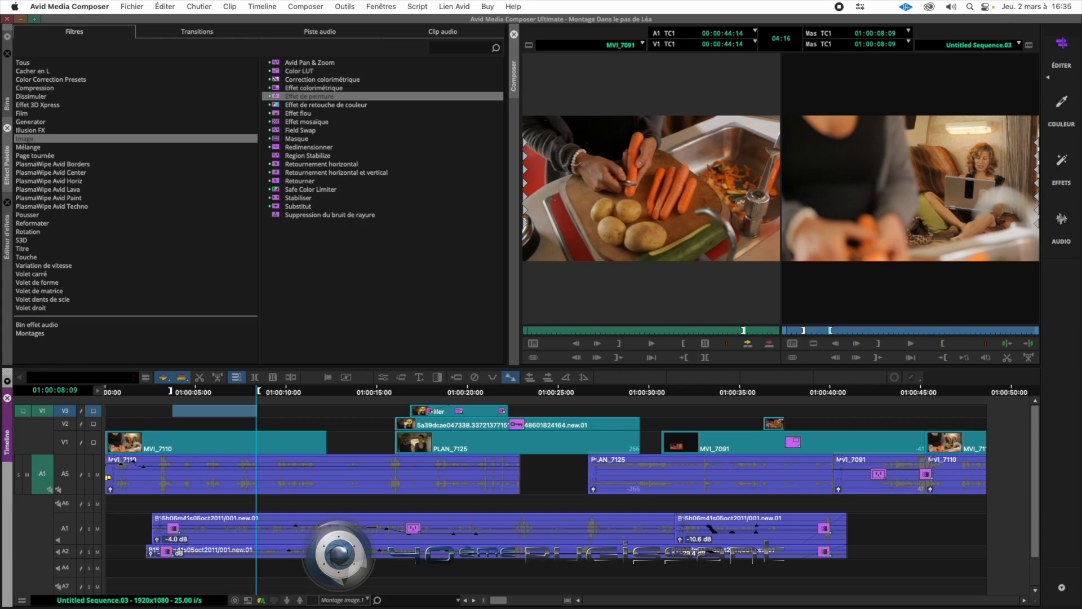
{"action": "left_click_drag", "start_coordinate": [275, 100], "coordinate": [198, 394]}
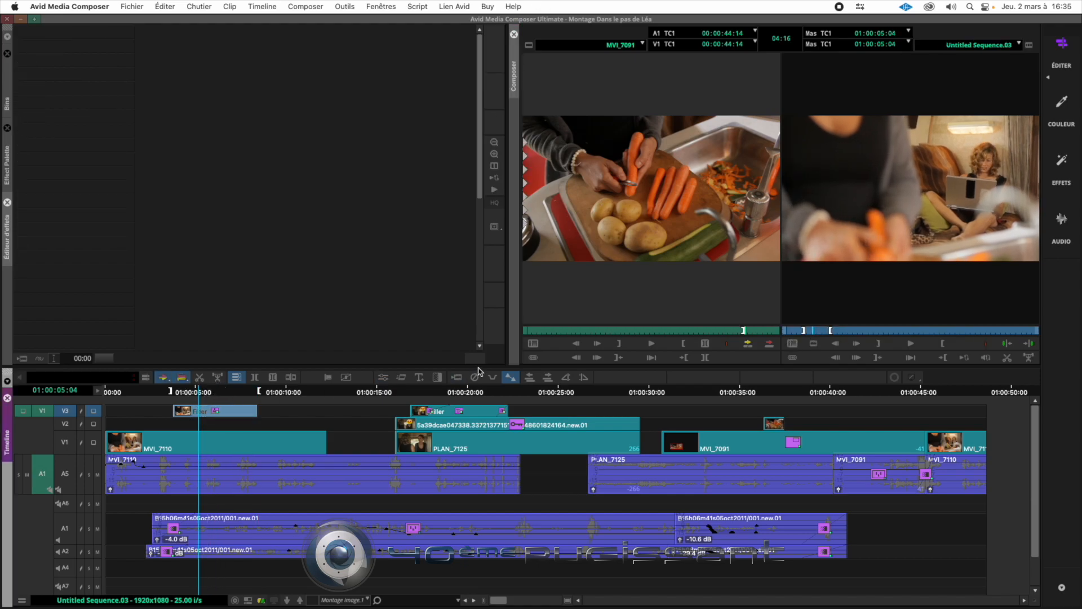
{"action": "left_click", "coordinate": [382, 379]}
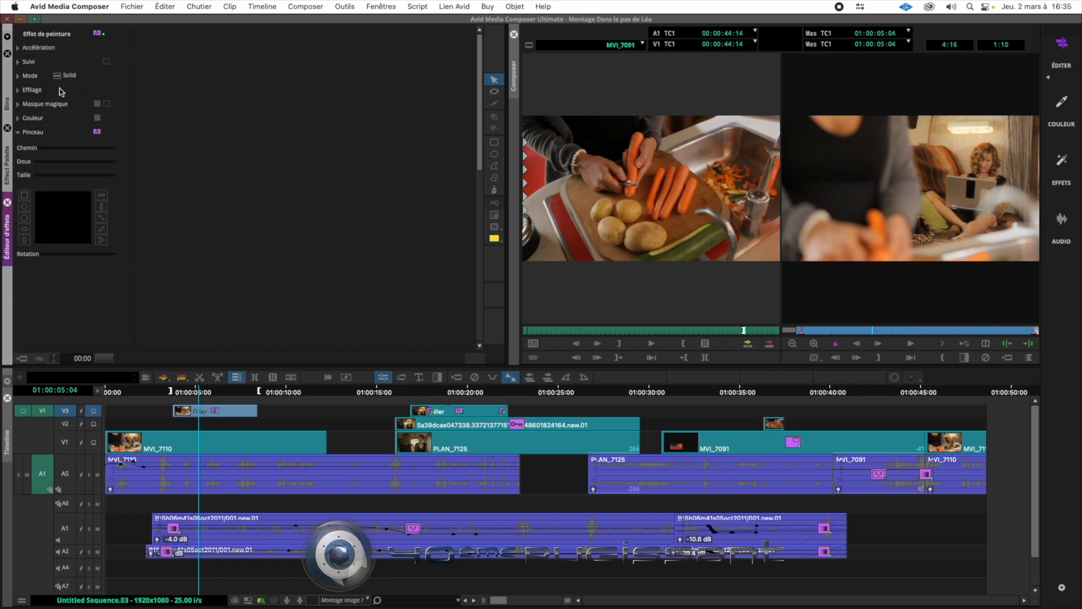
Keep the paint mode on Solid and draw a rectangle covering the whole frame.
{"action": "left_click", "coordinate": [26, 75]}
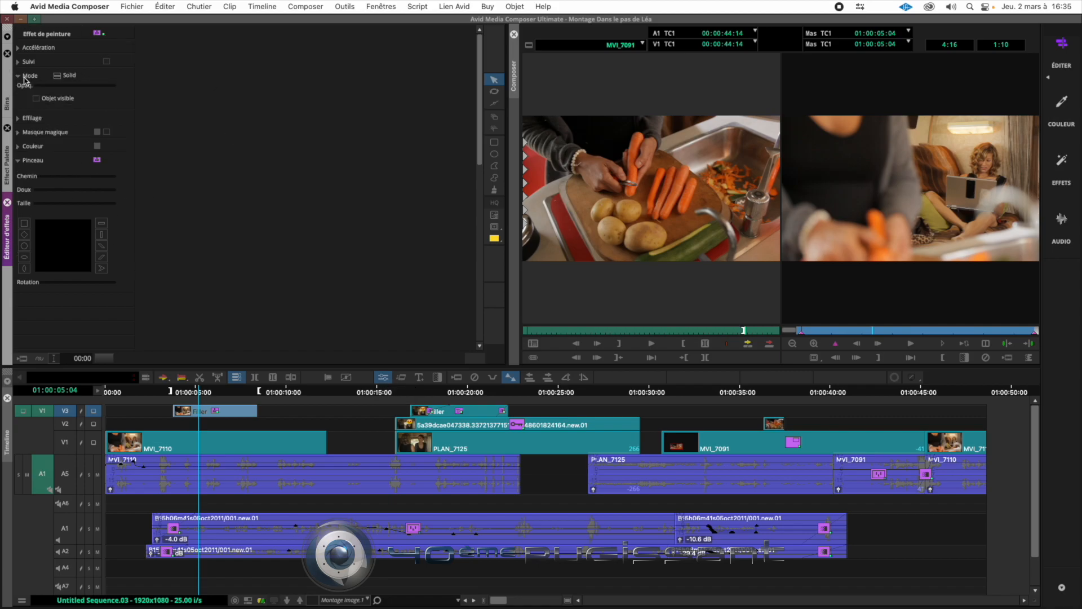
{"action": "left_click", "coordinate": [65, 76]}
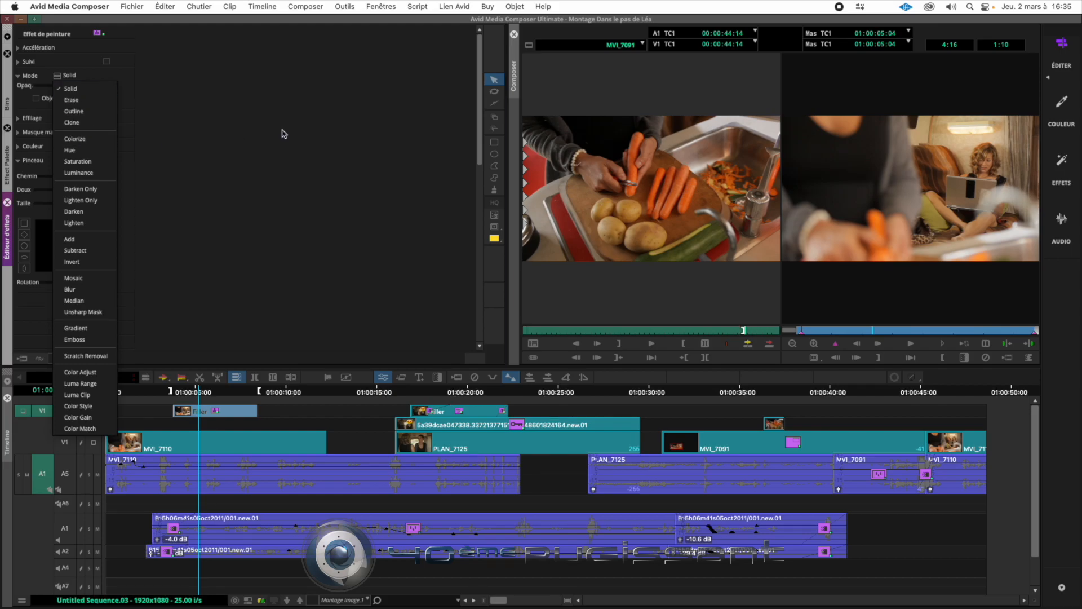
{"action": "left_click", "coordinate": [90, 89]}
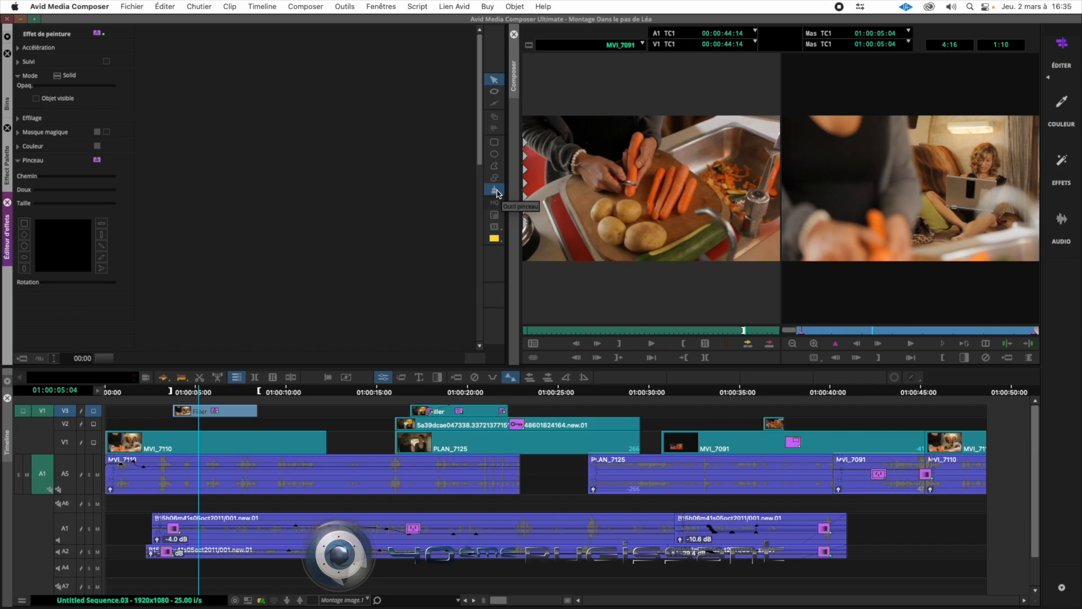
{"action": "left_click", "coordinate": [495, 144]}
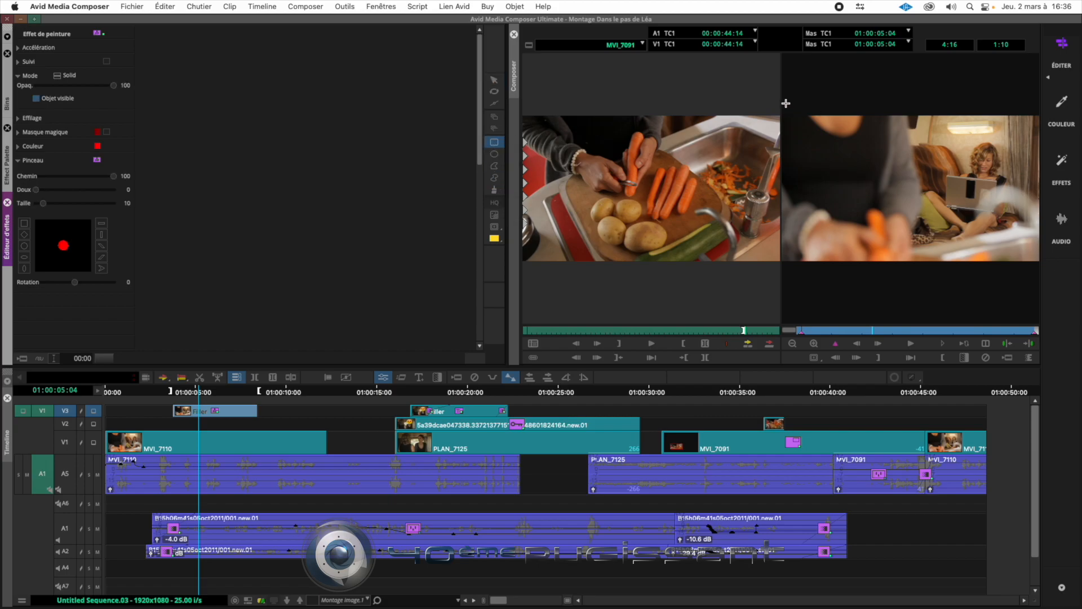
{"action": "left_click_drag", "start_coordinate": [783, 103], "coordinate": [1046, 277]}
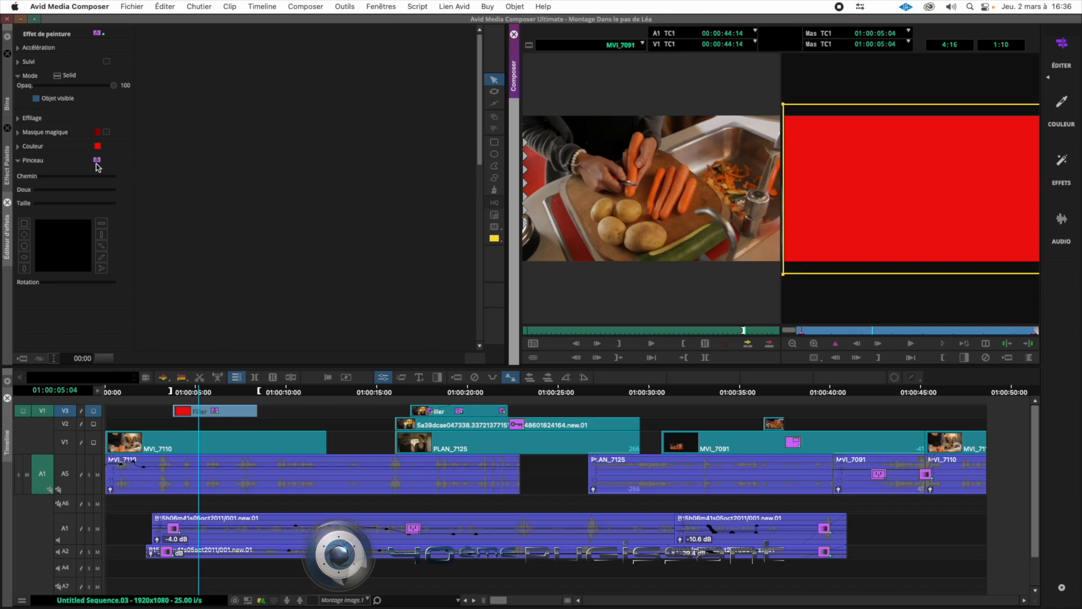
Set the rectangle's colour to purple with Teinte 211, Sat 200 and Lum 219.
{"action": "left_click", "coordinate": [19, 147]}
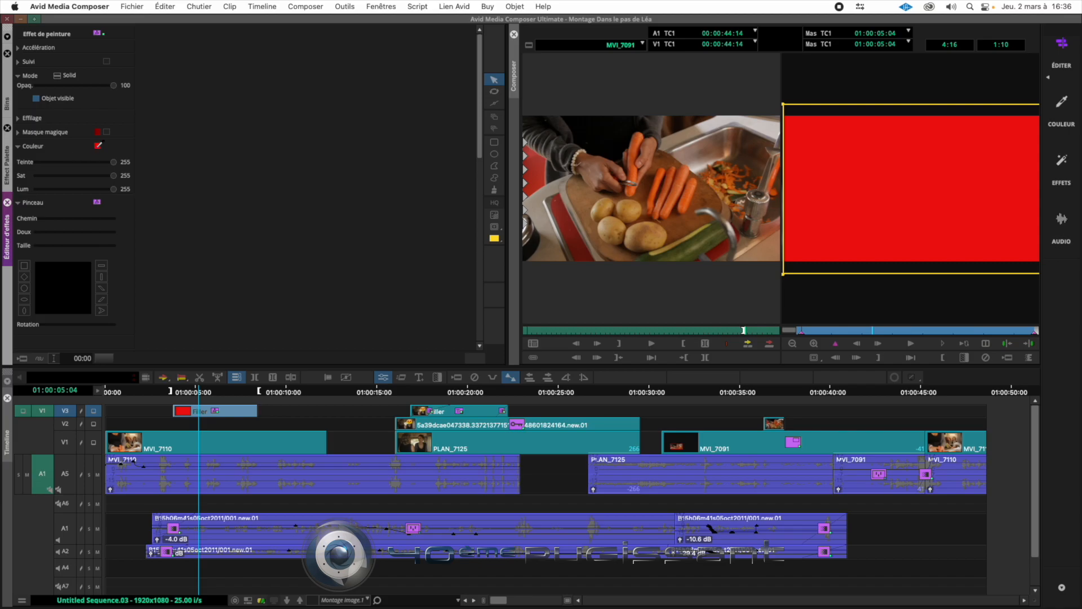
{"action": "left_click", "coordinate": [99, 146]}
{"action": "left_click", "coordinate": [450, 257]}
{"action": "left_click", "coordinate": [628, 249]}
{"action": "left_click", "coordinate": [537, 232]}
{"action": "left_click", "coordinate": [654, 403]}
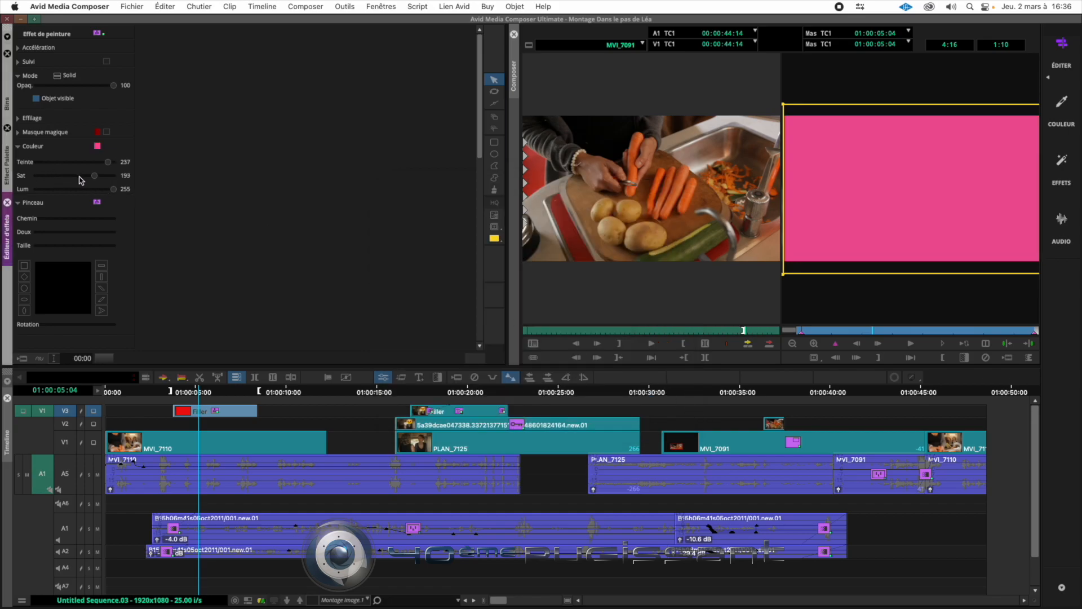
{"action": "left_click_drag", "start_coordinate": [110, 165], "coordinate": [104, 197]}
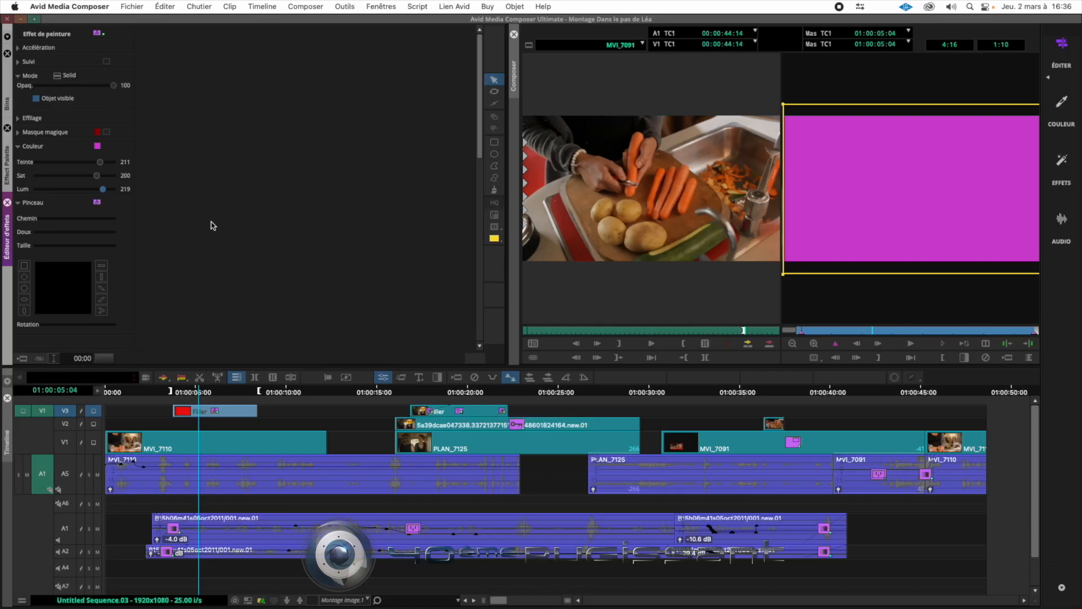
Draw a freehand heart over the purple rectangle and shift it slightly down and to the right.
{"action": "left_click", "coordinate": [497, 170]}
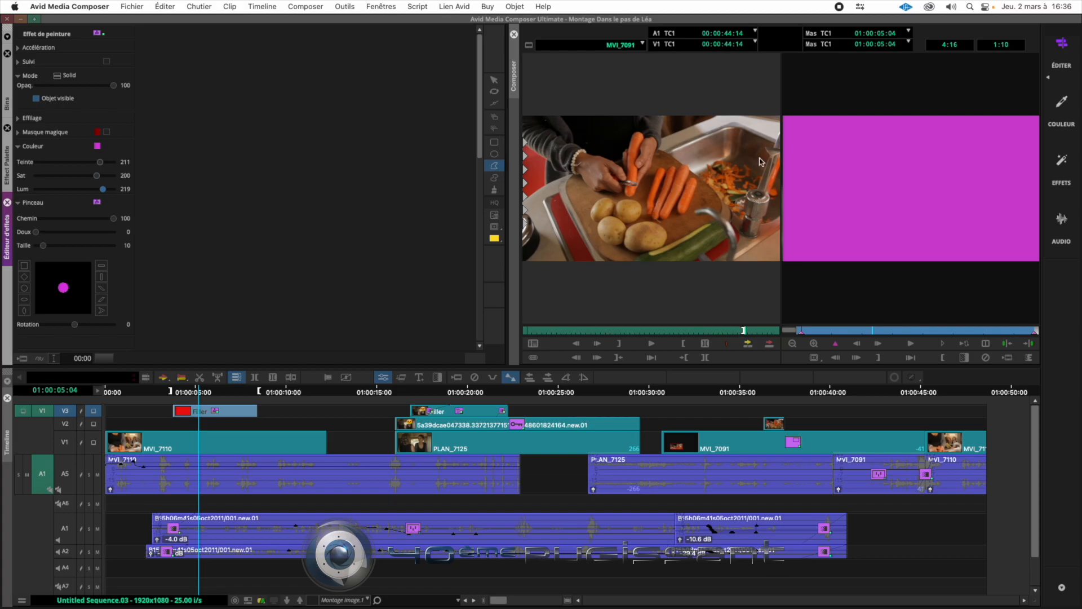
{"action": "mouse_move", "coordinate": [837, 204]}
{"action": "left_mouse_down"}
{"action": "mouse_move", "coordinate": [809, 176]}
{"action": "mouse_move", "coordinate": [827, 140]}
{"action": "mouse_move", "coordinate": [863, 135]}
{"action": "mouse_move", "coordinate": [868, 152]}
{"action": "mouse_move", "coordinate": [851, 179]}
{"action": "mouse_move", "coordinate": [891, 138]}
{"action": "mouse_move", "coordinate": [918, 156]}
{"action": "mouse_move", "coordinate": [911, 203]}
{"action": "mouse_move", "coordinate": [837, 211]}
{"action": "mouse_move", "coordinate": [863, 196]}
{"action": "left_mouse_up"}
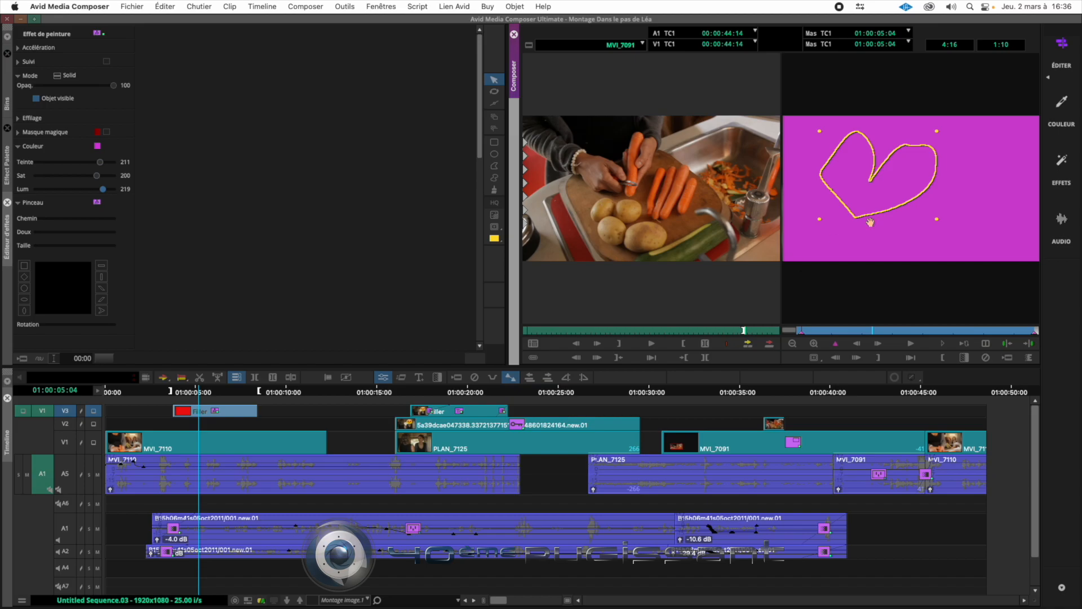
{"action": "left_click_drag", "start_coordinate": [873, 188], "coordinate": [882, 195]}
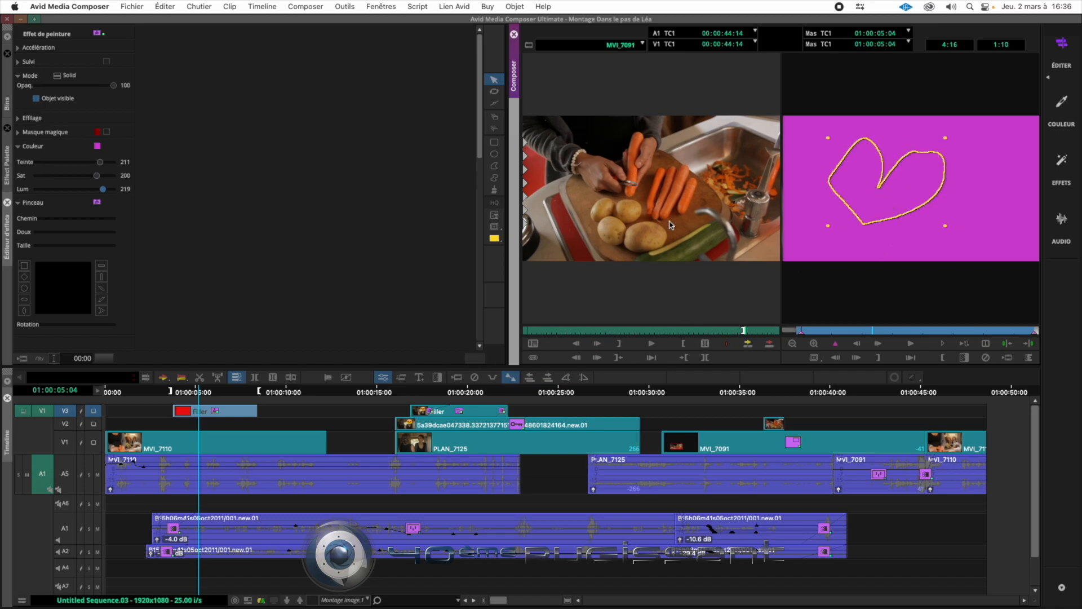
Display the painted shapes as outlines, delete the frame-covering rectangle and return to the filled display.
{"action": "left_click", "coordinate": [40, 358]}
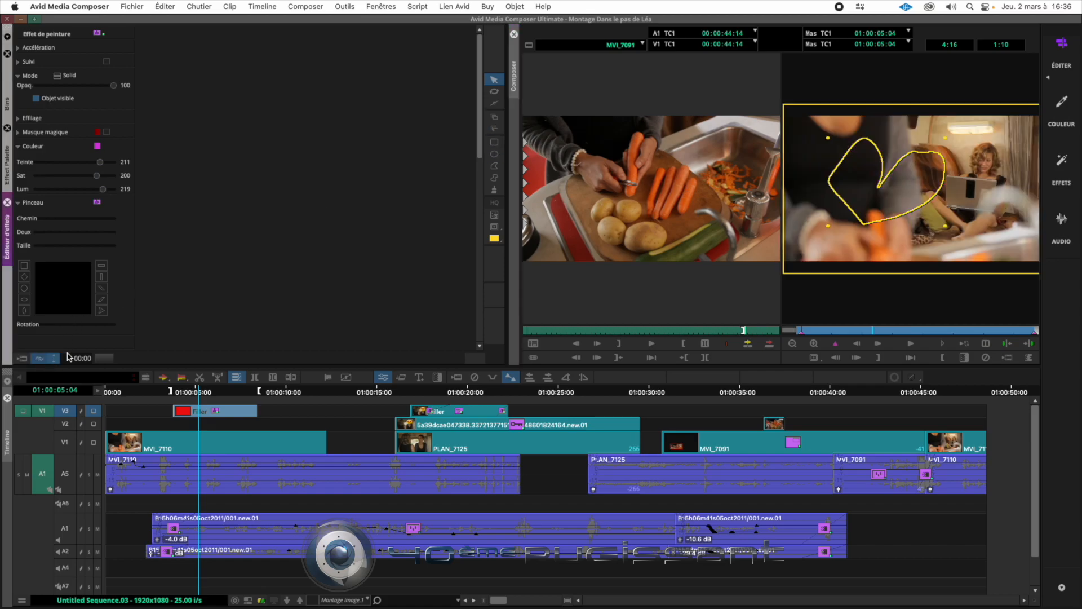
{"action": "left_click", "coordinate": [39, 359]}
{"action": "left_click", "coordinate": [39, 359]}
{"action": "left_click", "coordinate": [40, 360]}
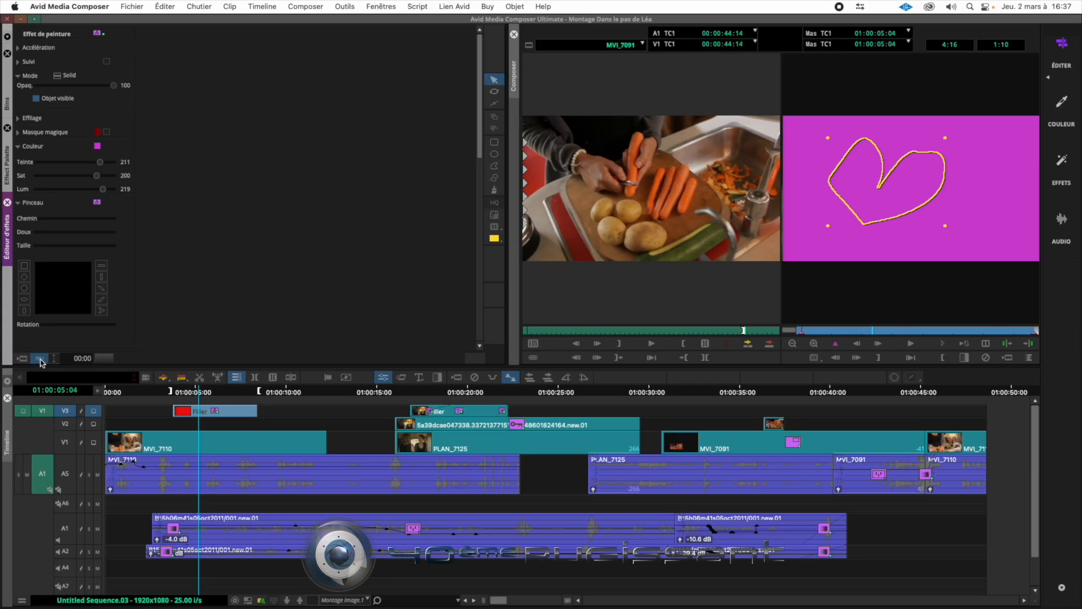
{"action": "left_click", "coordinate": [39, 360]}
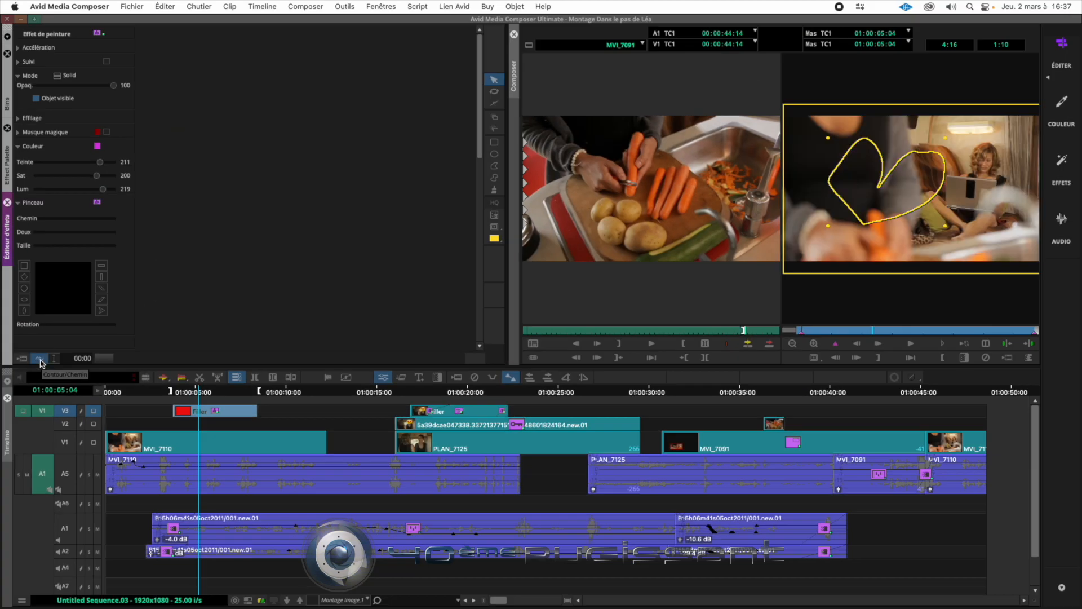
{"action": "left_click", "coordinate": [804, 106]}
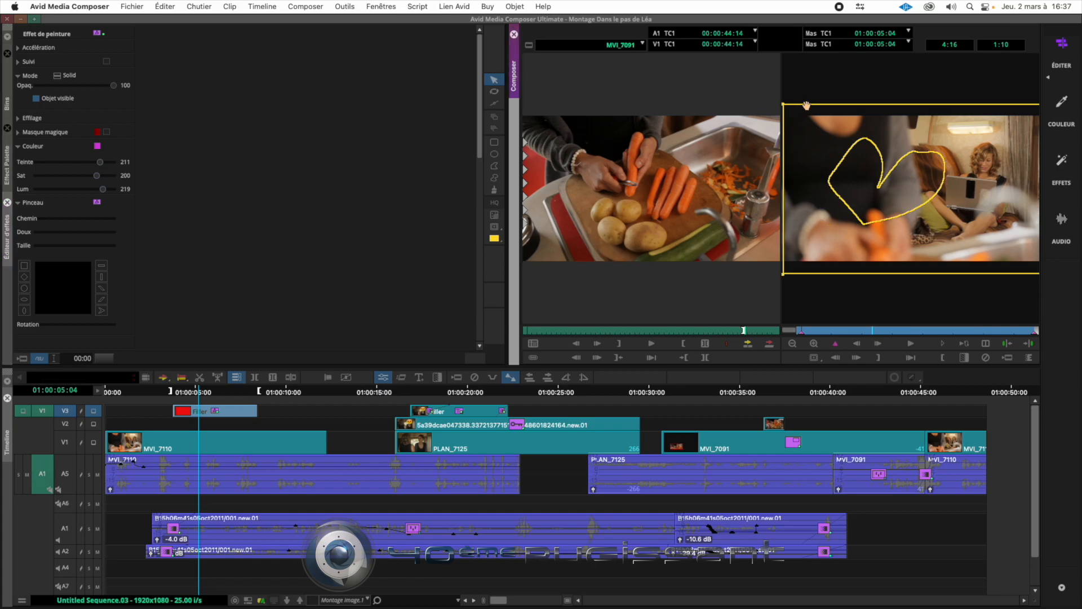
{"action": "left_click", "coordinate": [808, 109]}
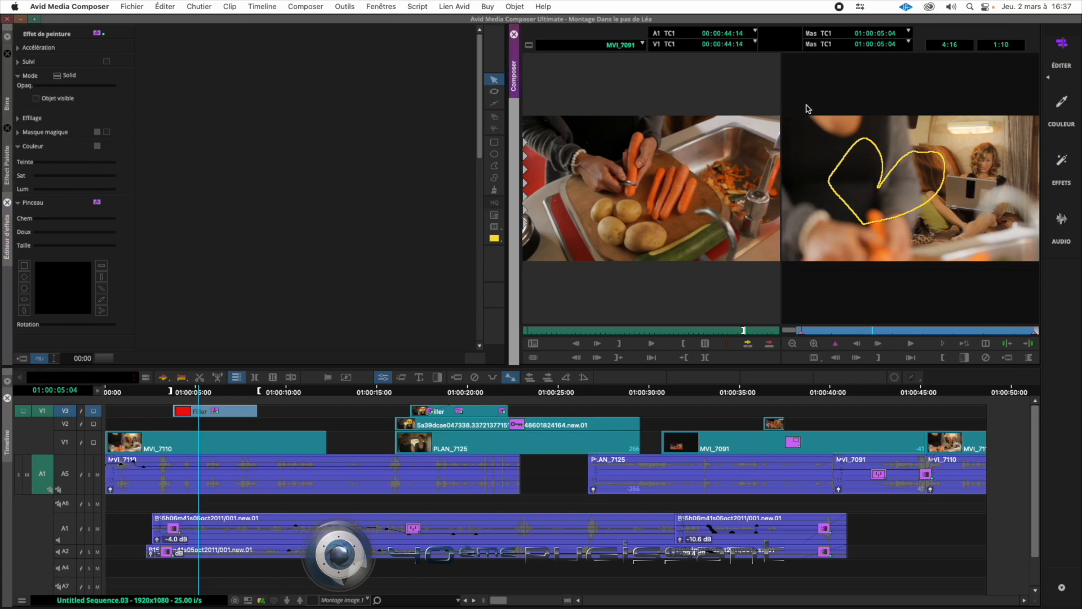
{"action": "left_click", "coordinate": [39, 360]}
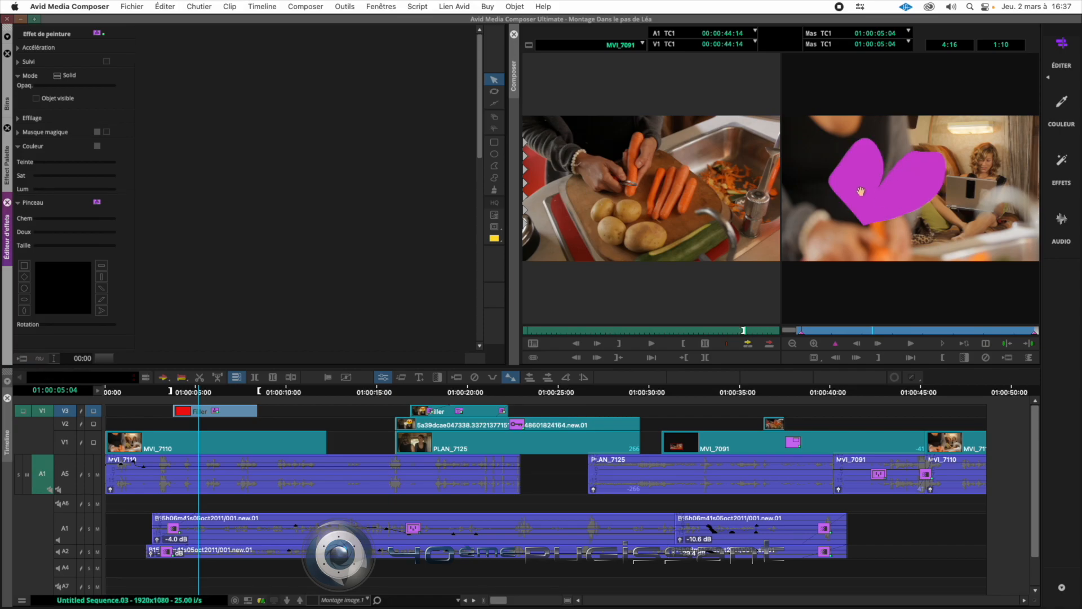
Move the heart to the upper left of the picture and draw a second heart over the seated woman with the Curve tool.
{"action": "left_click_drag", "start_coordinate": [877, 204], "coordinate": [842, 183]}
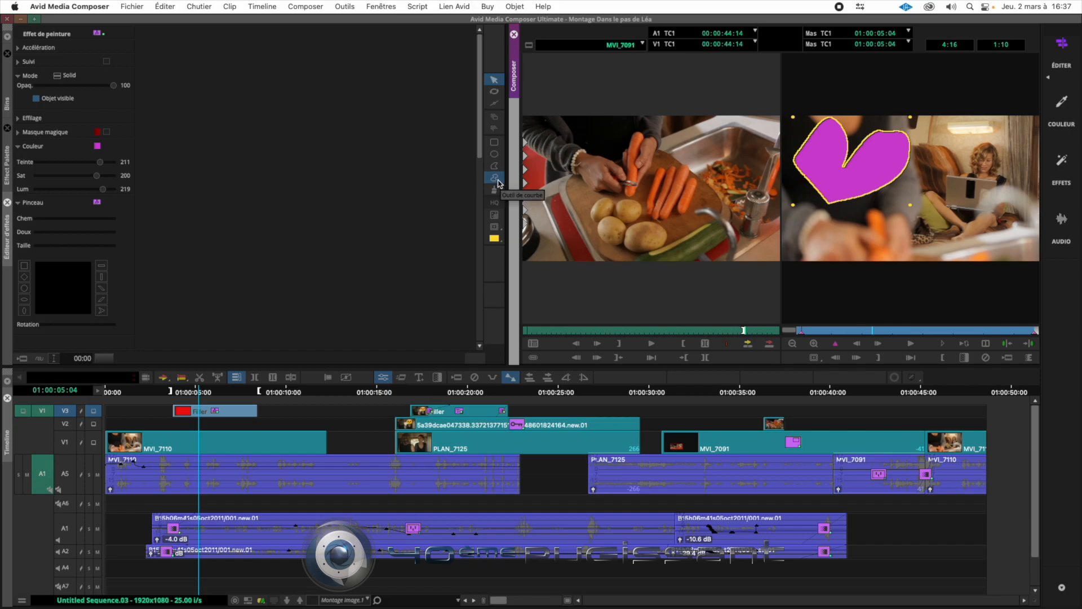
{"action": "left_click", "coordinate": [497, 179]}
{"action": "mouse_move", "coordinate": [939, 232]}
{"action": "left_mouse_down"}
{"action": "mouse_move", "coordinate": [916, 184]}
{"action": "mouse_move", "coordinate": [924, 172]}
{"action": "mouse_move", "coordinate": [954, 163]}
{"action": "mouse_move", "coordinate": [958, 187]}
{"action": "mouse_move", "coordinate": [969, 169]}
{"action": "mouse_move", "coordinate": [988, 170]}
{"action": "mouse_move", "coordinate": [996, 195]}
{"action": "mouse_move", "coordinate": [941, 228]}
{"action": "left_mouse_up"}
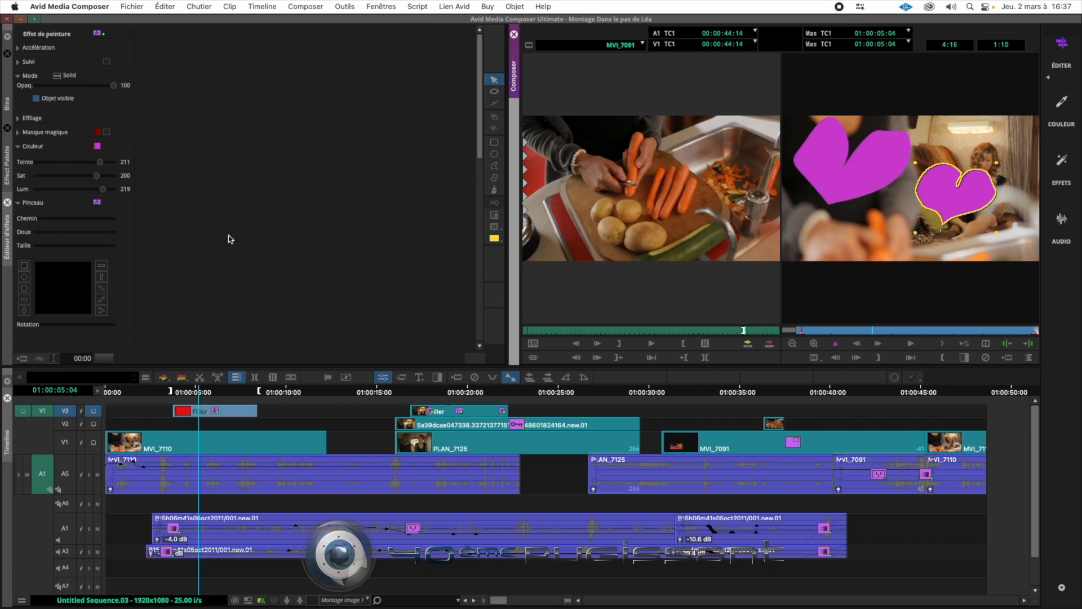
Set the second heart's feathering to 14 horizontally and vertically, and its opacity to 87.
{"action": "left_click", "coordinate": [19, 118]}
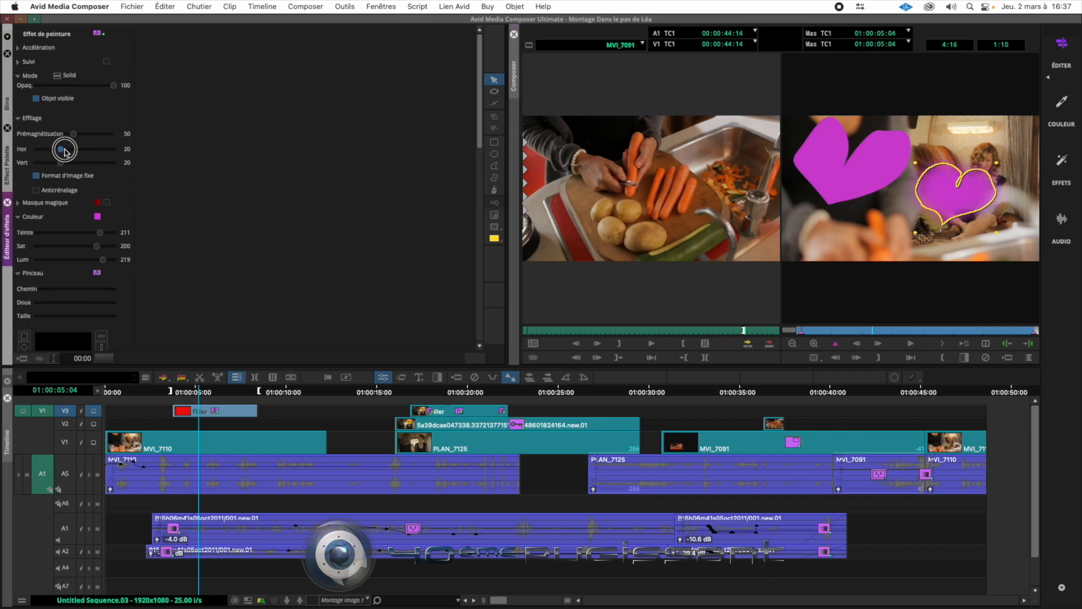
{"action": "left_click_drag", "start_coordinate": [55, 150], "coordinate": [53, 150]}
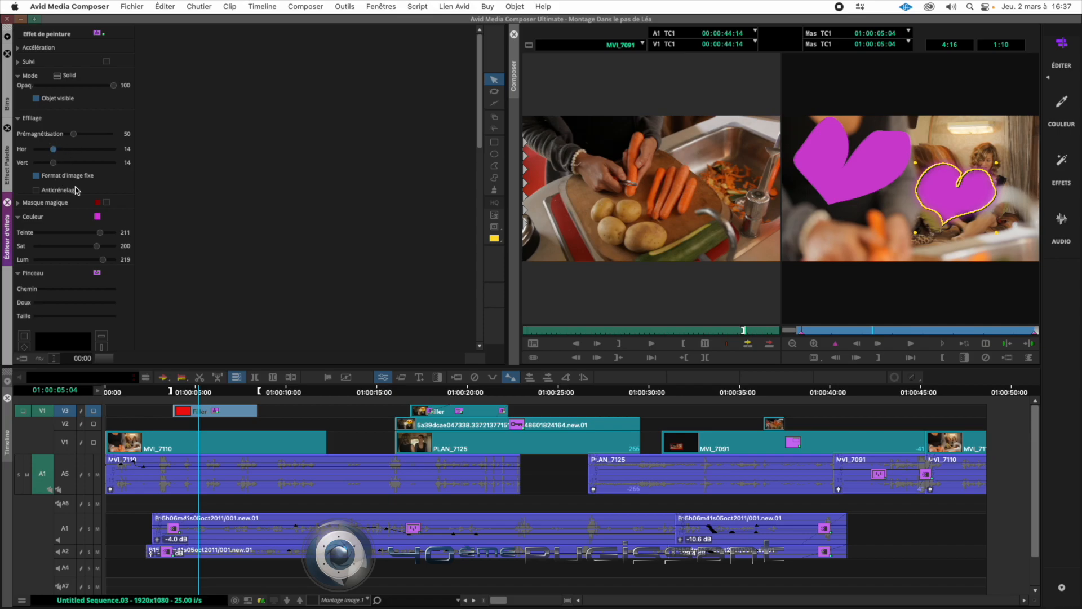
{"action": "mouse_move", "coordinate": [113, 85]}
{"action": "left_mouse_down"}
{"action": "mouse_move", "coordinate": [73, 86]}
{"action": "mouse_move", "coordinate": [103, 85]}
{"action": "left_mouse_up"}
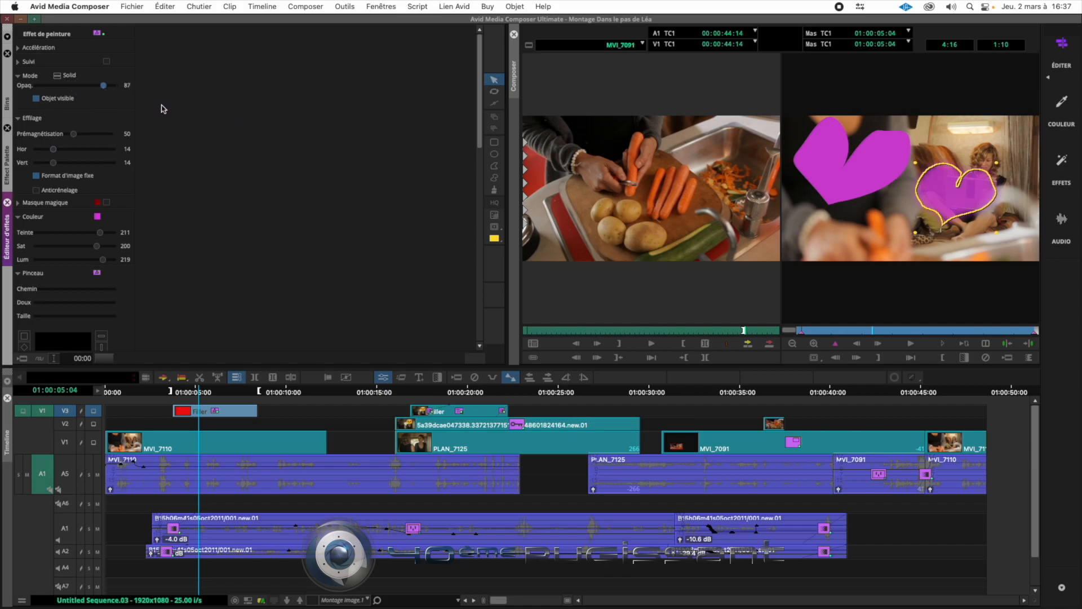
Try the Luminance, Darken Only, Darken and Add modes on the second heart and set it back to Solid.
{"action": "left_click", "coordinate": [58, 76]}
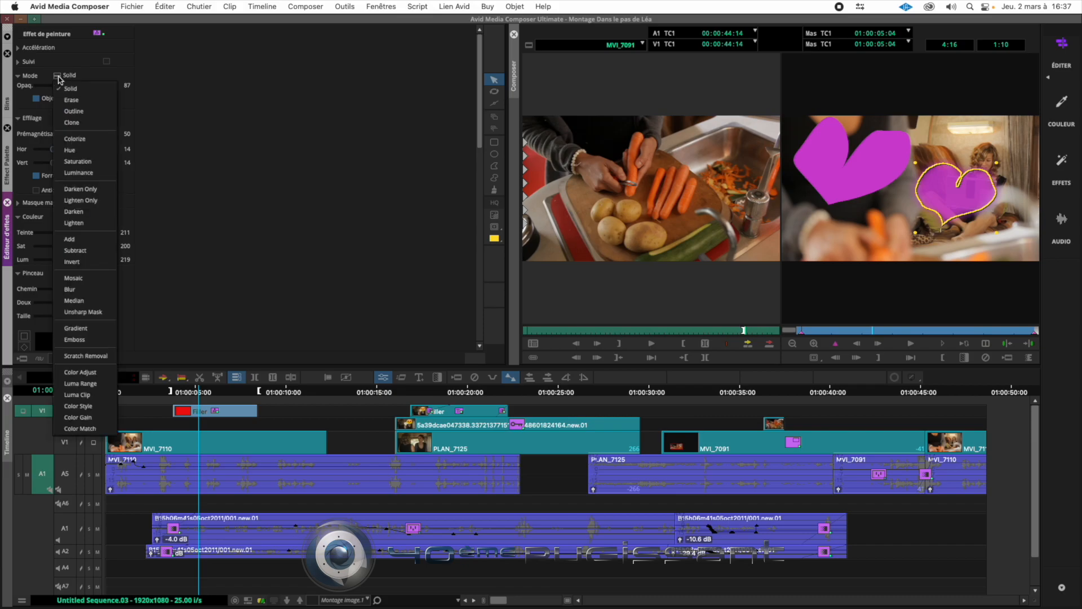
{"action": "left_click", "coordinate": [95, 179]}
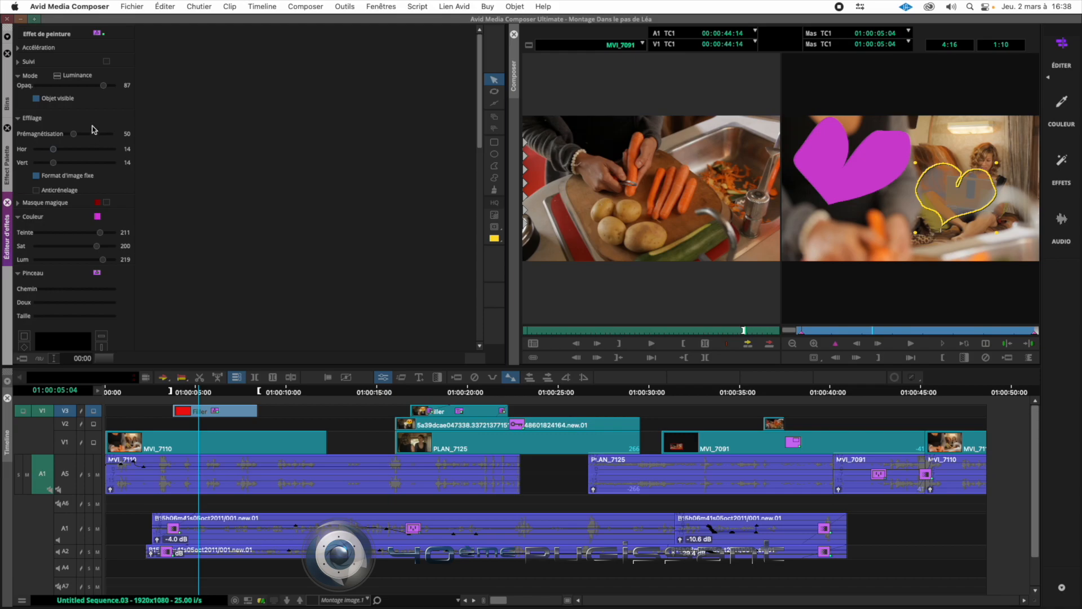
{"action": "left_click", "coordinate": [72, 77]}
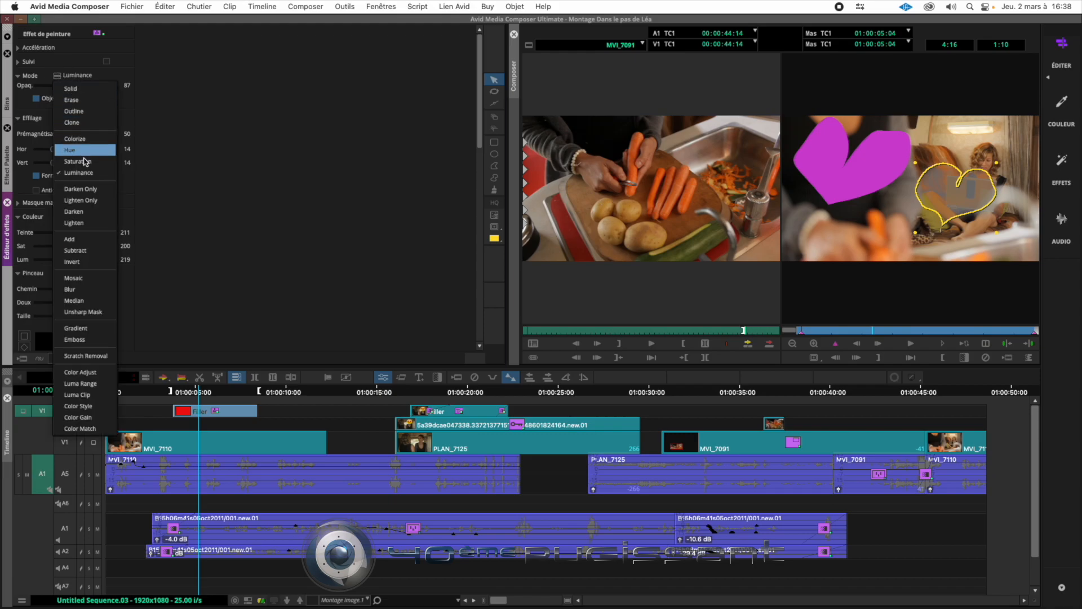
{"action": "left_click", "coordinate": [95, 192]}
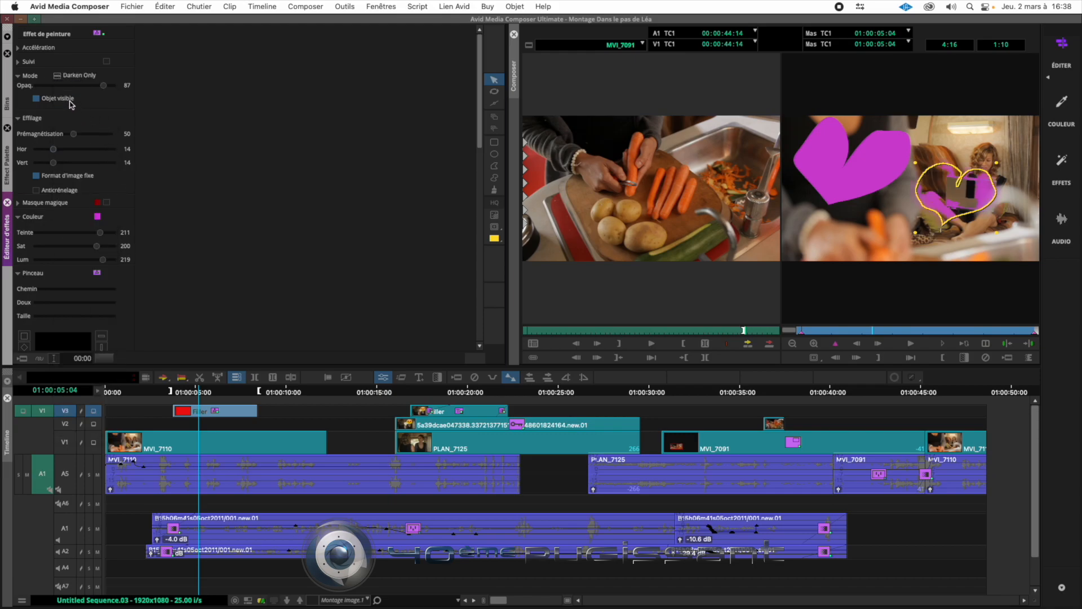
{"action": "left_click", "coordinate": [66, 77]}
{"action": "left_click", "coordinate": [97, 214]}
{"action": "left_click", "coordinate": [66, 76]}
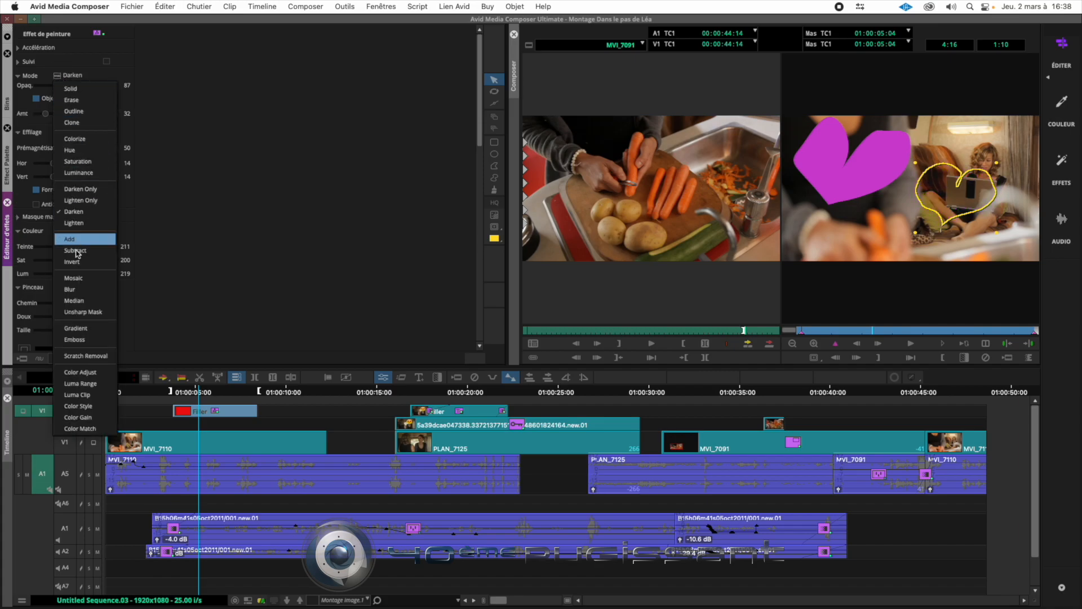
{"action": "left_click", "coordinate": [82, 239]}
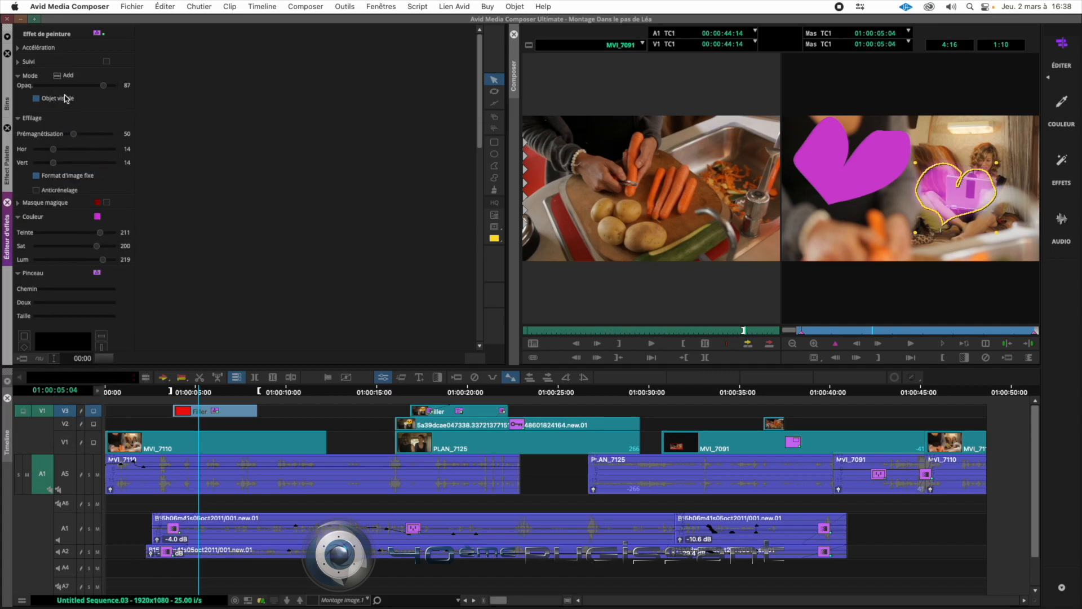
{"action": "left_click", "coordinate": [59, 76]}
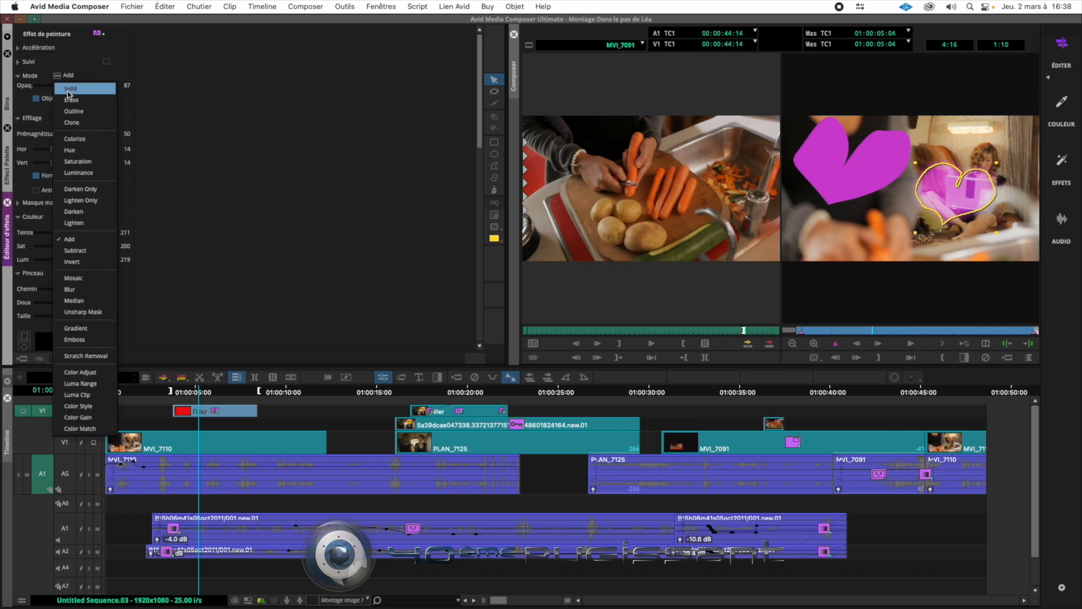
{"action": "left_click", "coordinate": [69, 89]}
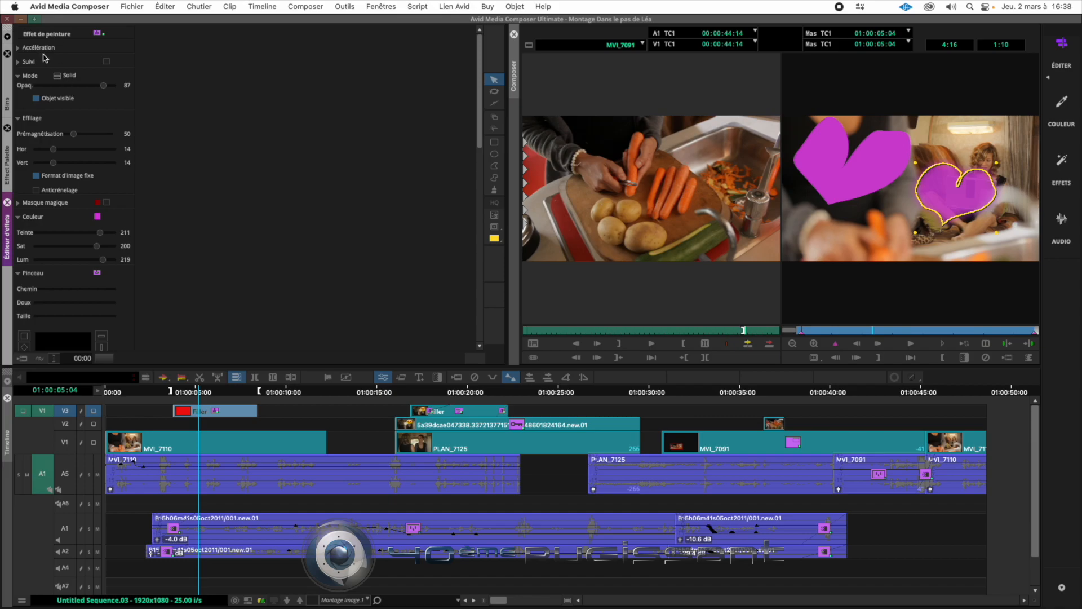
Expand the second heart's Suivi settings and show the choices for its first tracker.
{"action": "left_click", "coordinate": [18, 62]}
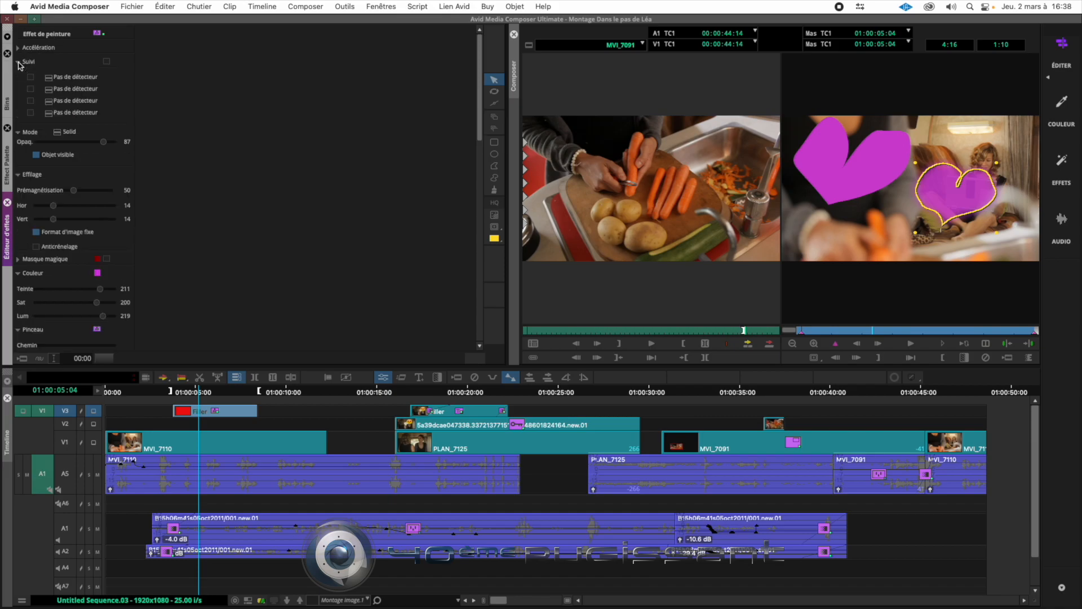
{"action": "left_click", "coordinate": [49, 79]}
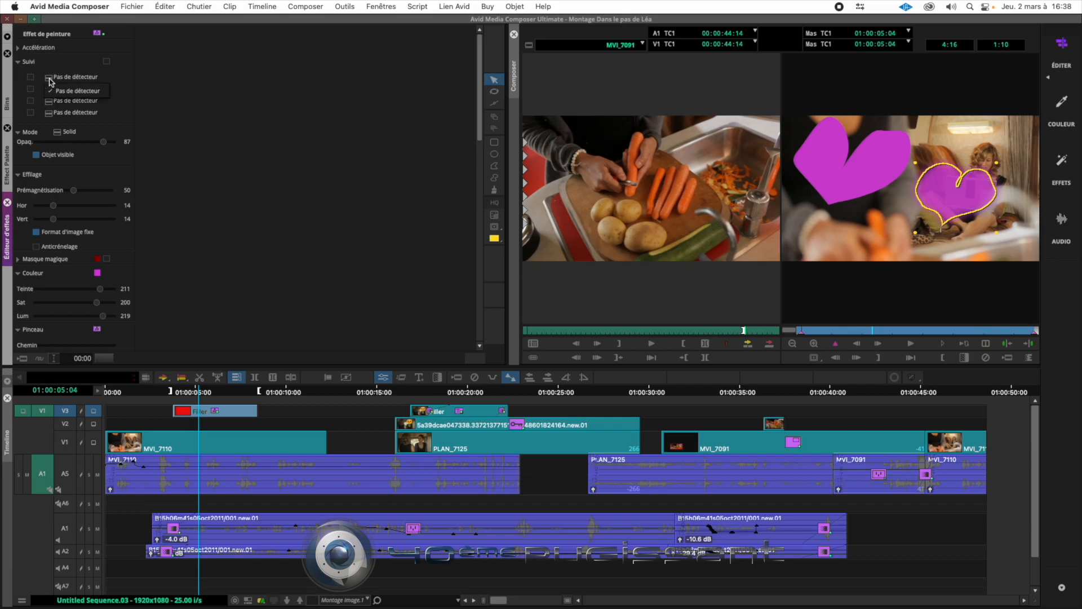